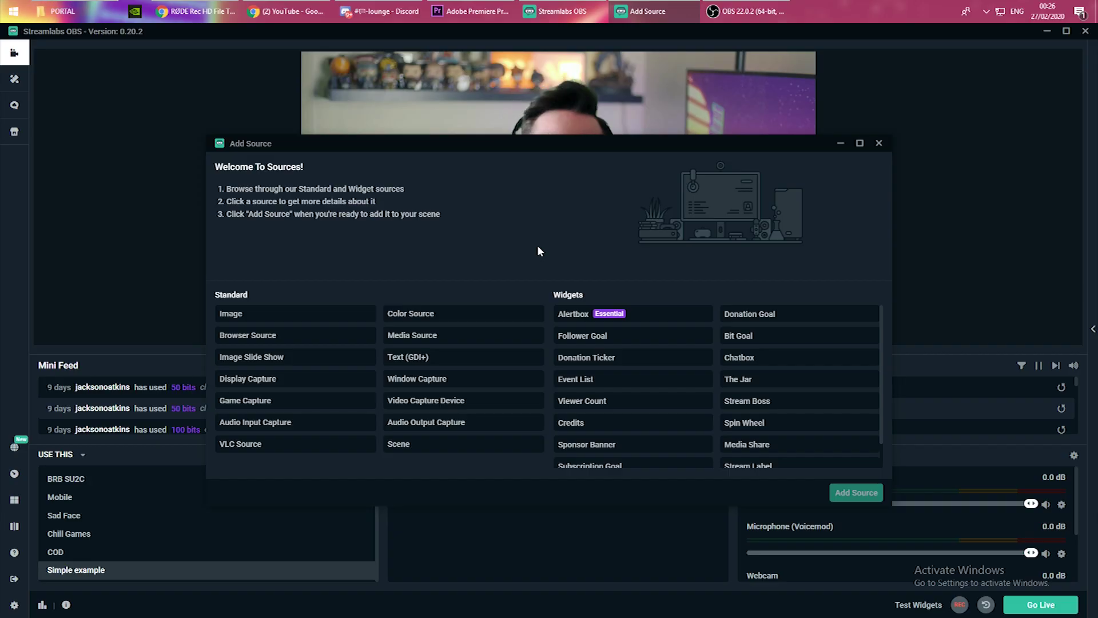
# Step: Create a new media source named 'Portal' that loops the Portal_Red video file
pyautogui.doubleClick(425, 338)
pyautogui.click(496, 397)
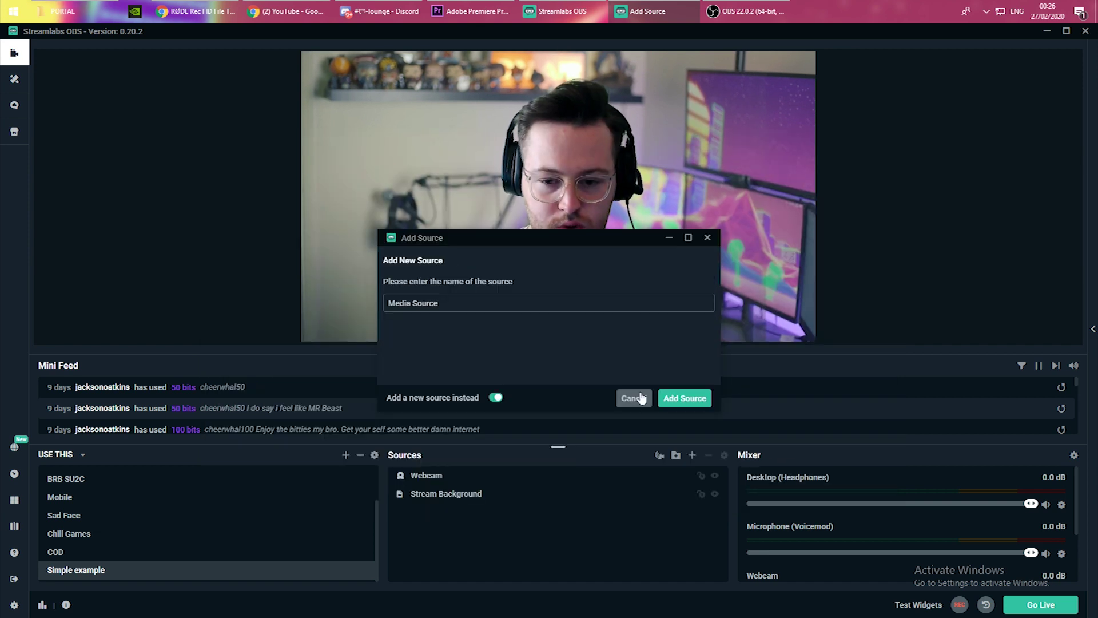
pyautogui.tripleClick(456, 297)
pyautogui.write('Porta')
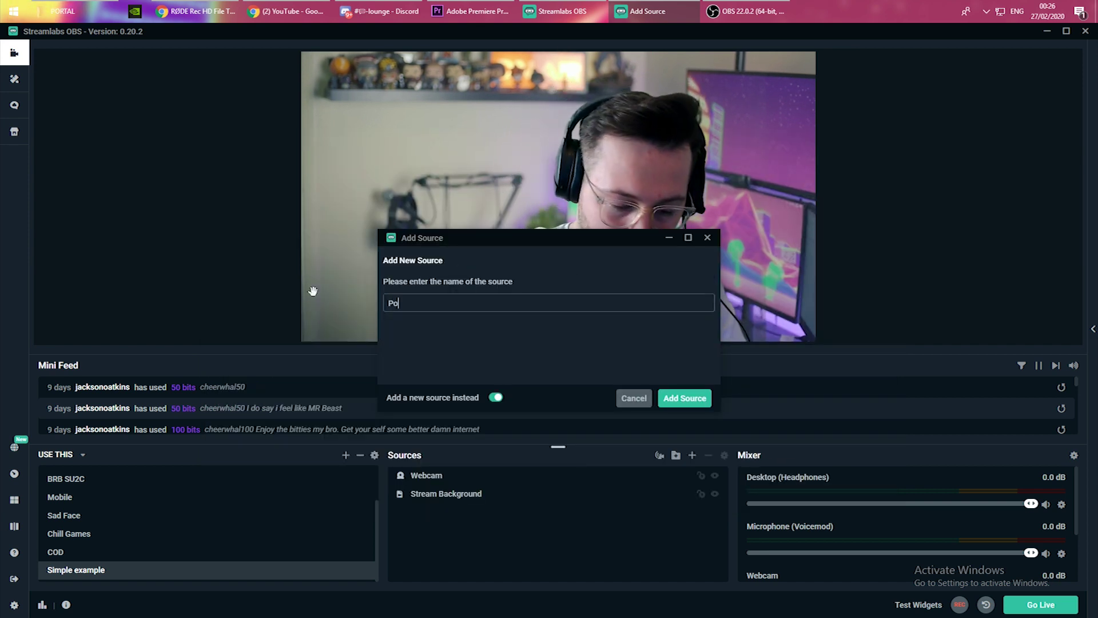
pyautogui.write('l')
pyautogui.press('Return')
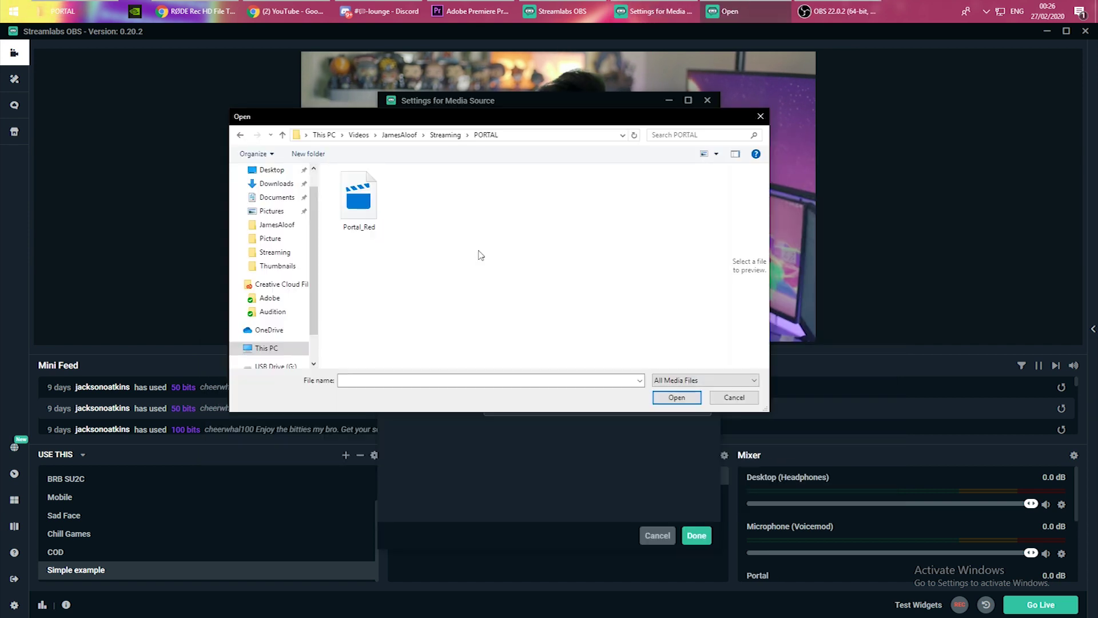
pyautogui.doubleClick(361, 209)
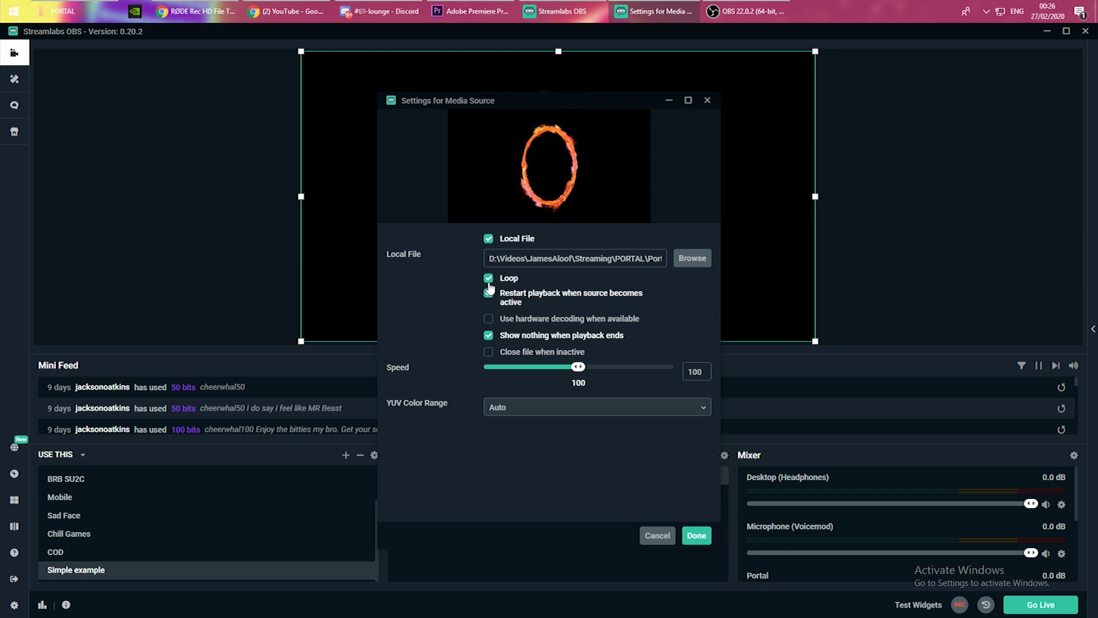
pyautogui.press('Return')
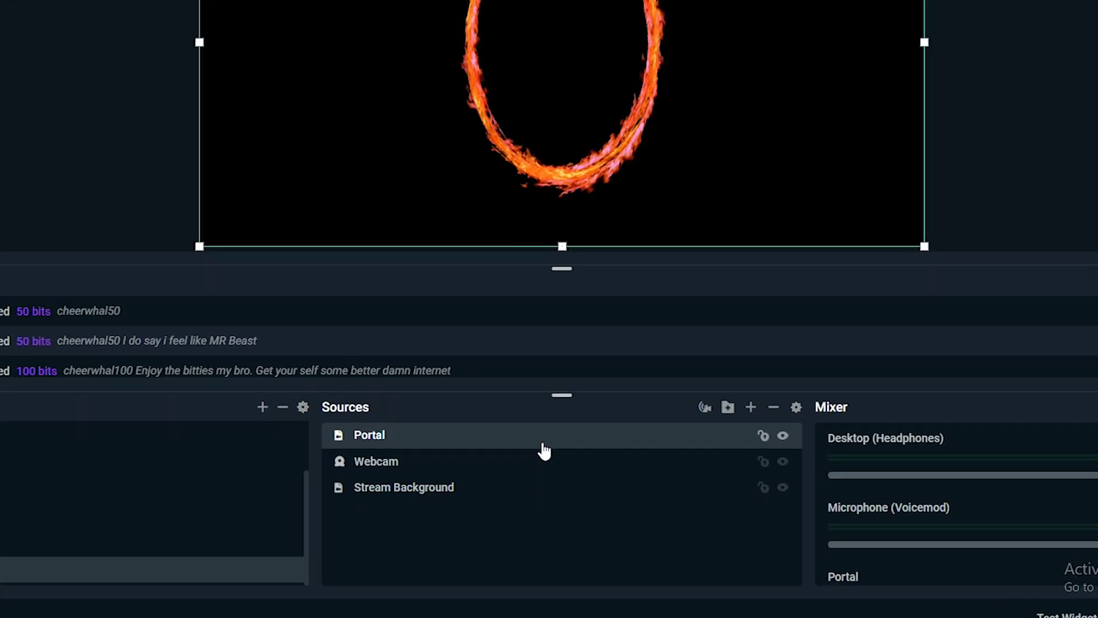
# Step: Open the Portal source's filters and add a Chroma Key filter
pyautogui.rightClick(545, 474)
pyautogui.click(597, 272)
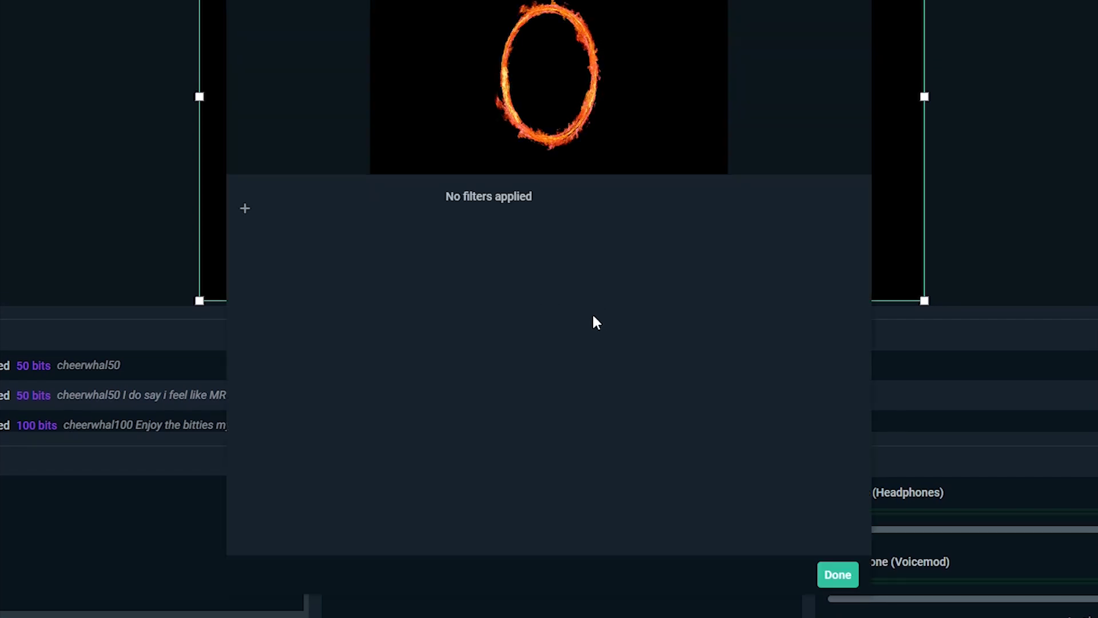
pyautogui.click(252, 211)
pyautogui.click(437, 185)
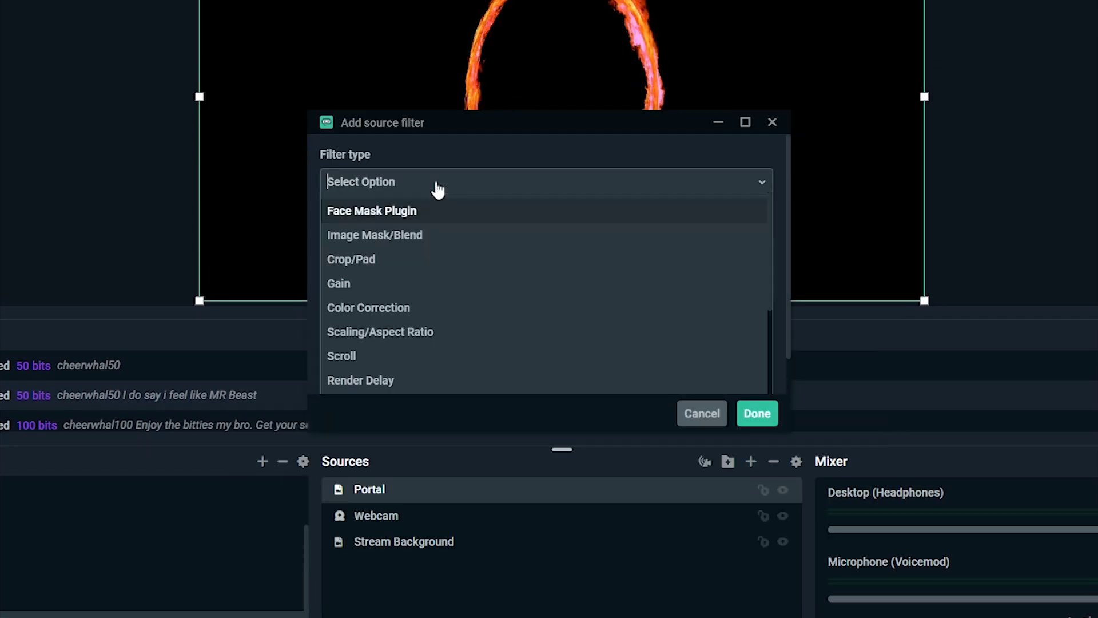
pyautogui.write('chr')
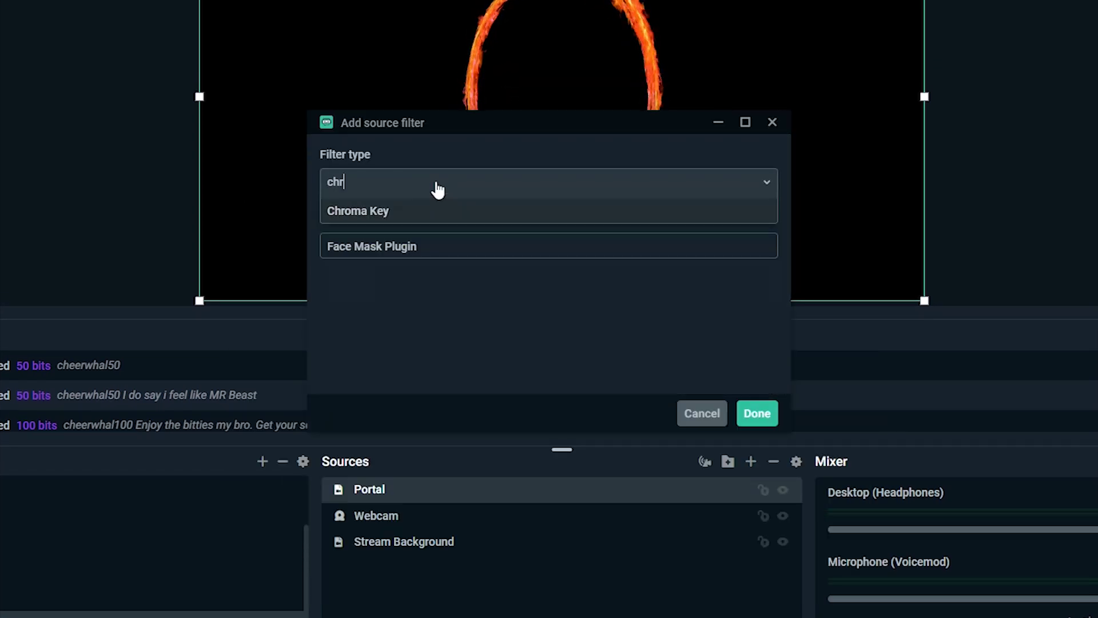
pyautogui.click(418, 208)
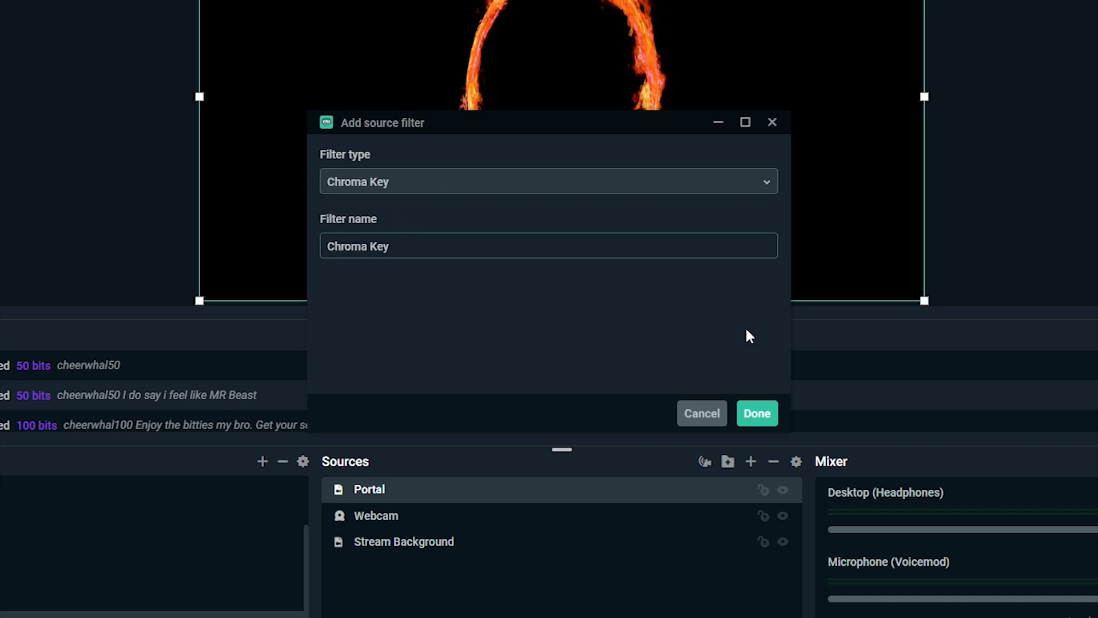
pyautogui.click(765, 418)
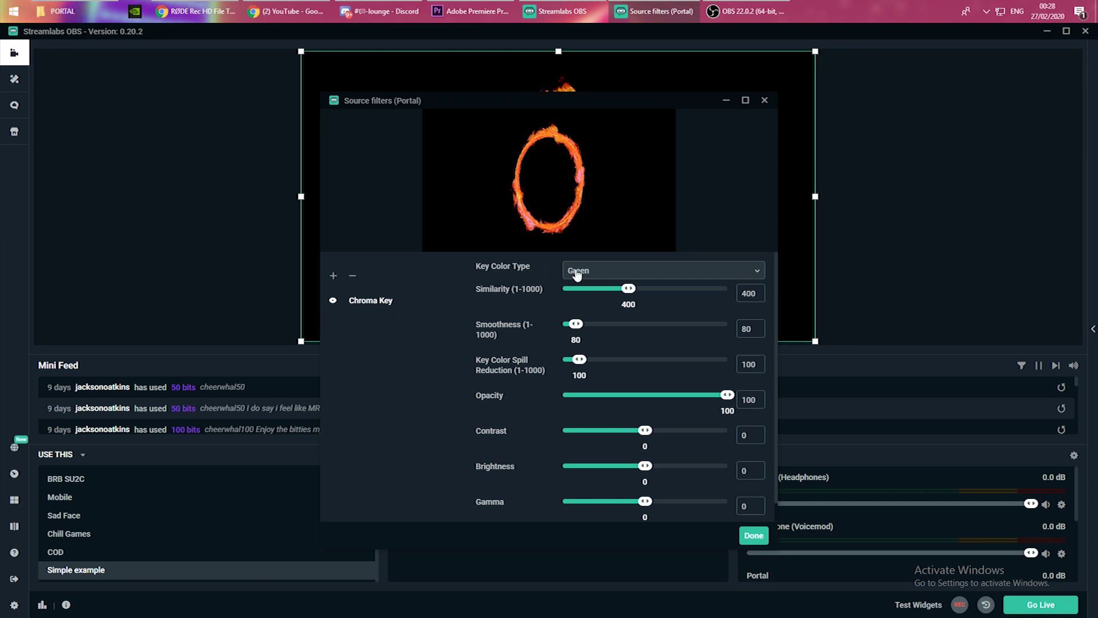
# Step: Set the Chroma Key to custom black (#000000) and lower its similarity to about 78
pyautogui.click(598, 276)
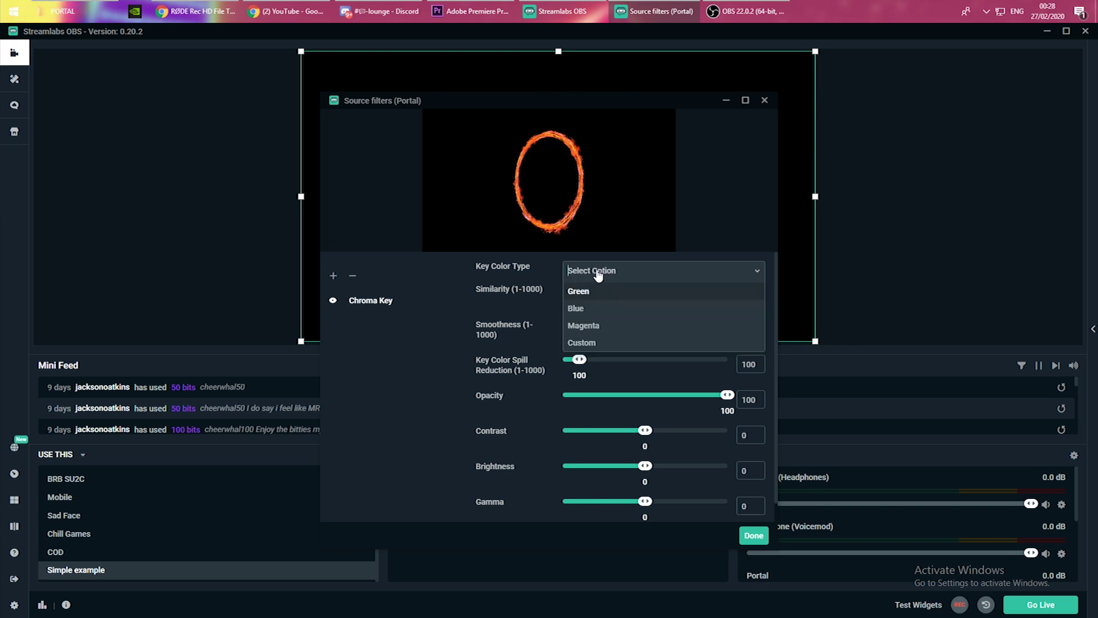
pyautogui.click(582, 343)
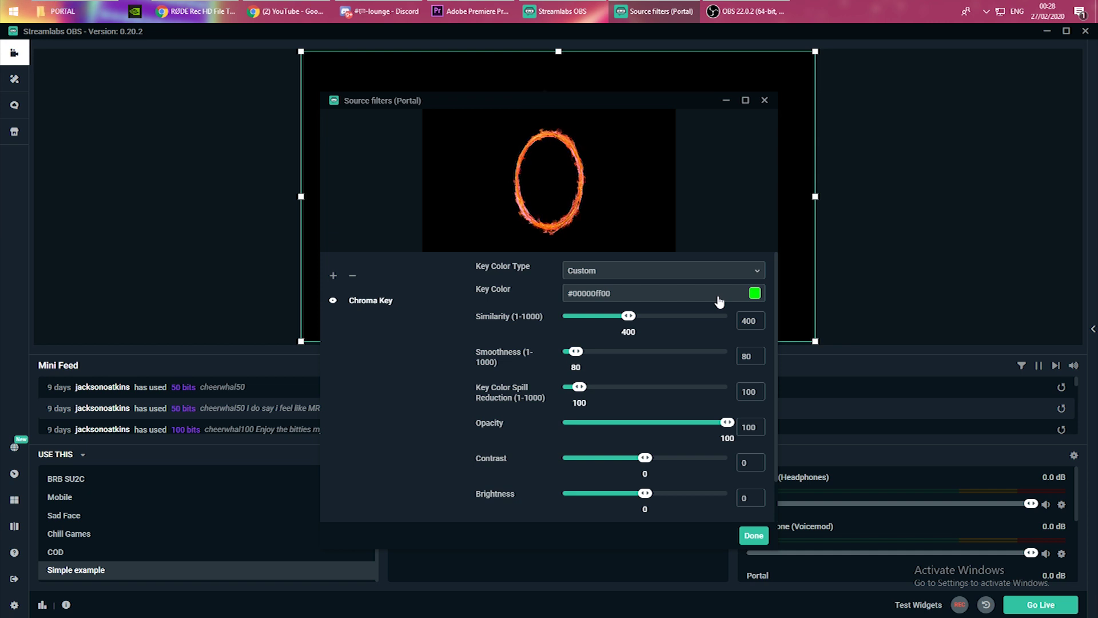
pyautogui.click(755, 294)
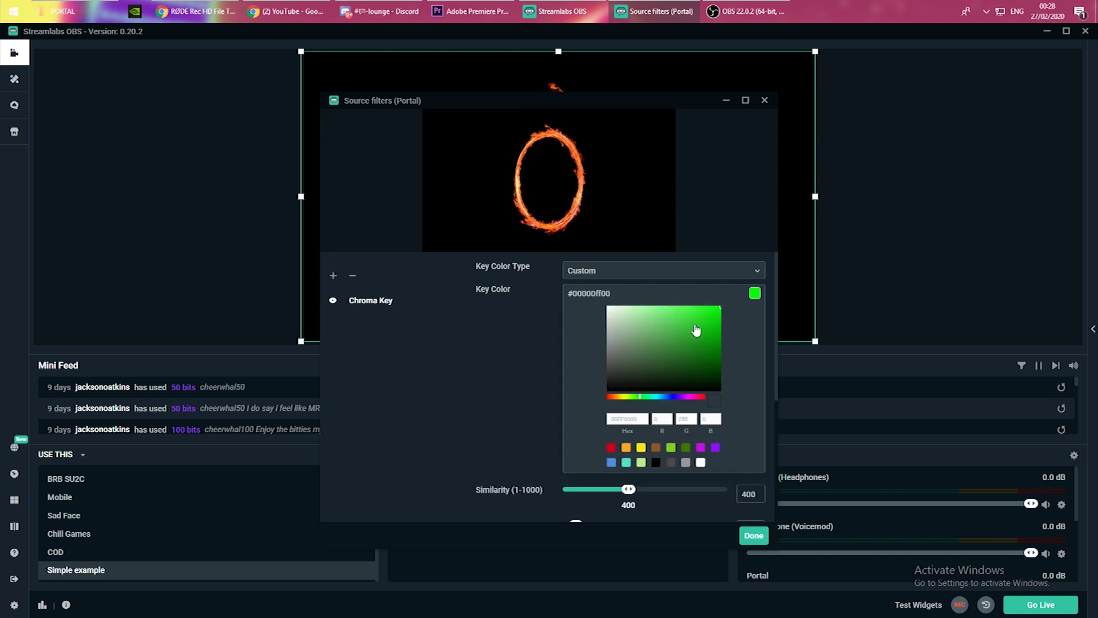
pyautogui.click(514, 282)
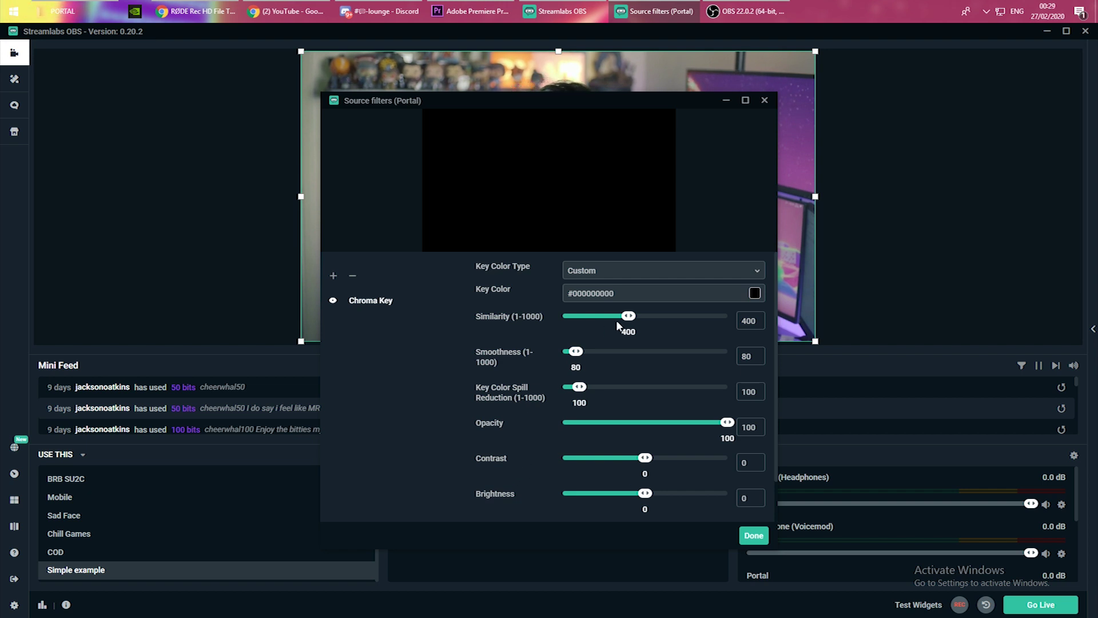
pyautogui.moveTo(601, 320); pyautogui.dragTo(581, 319)
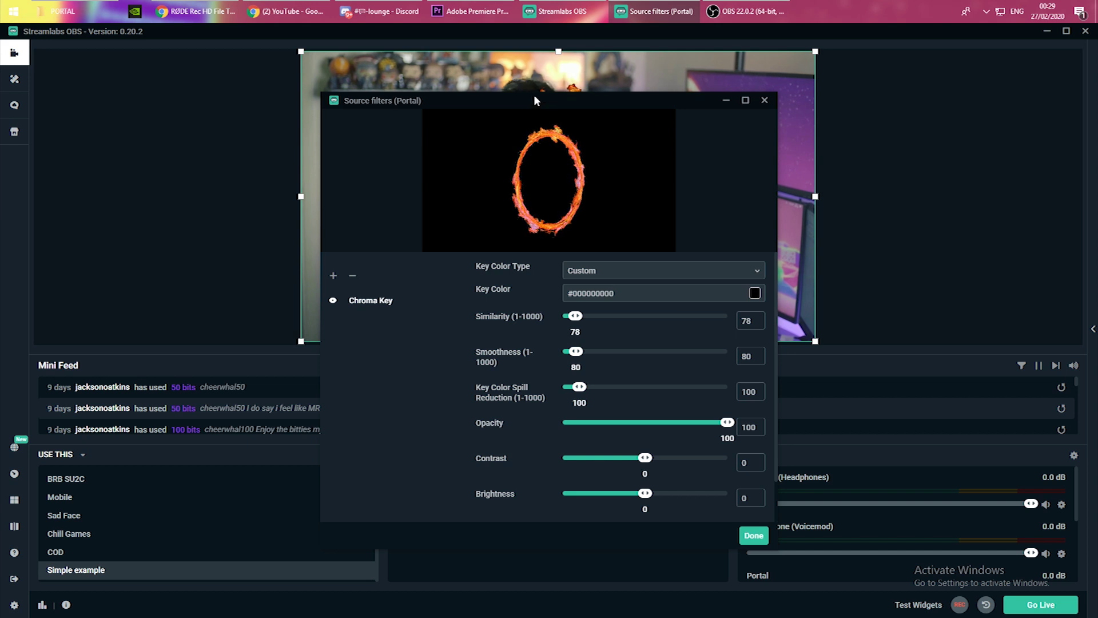
pyautogui.moveTo(644, 100); pyautogui.dragTo(316, 88)
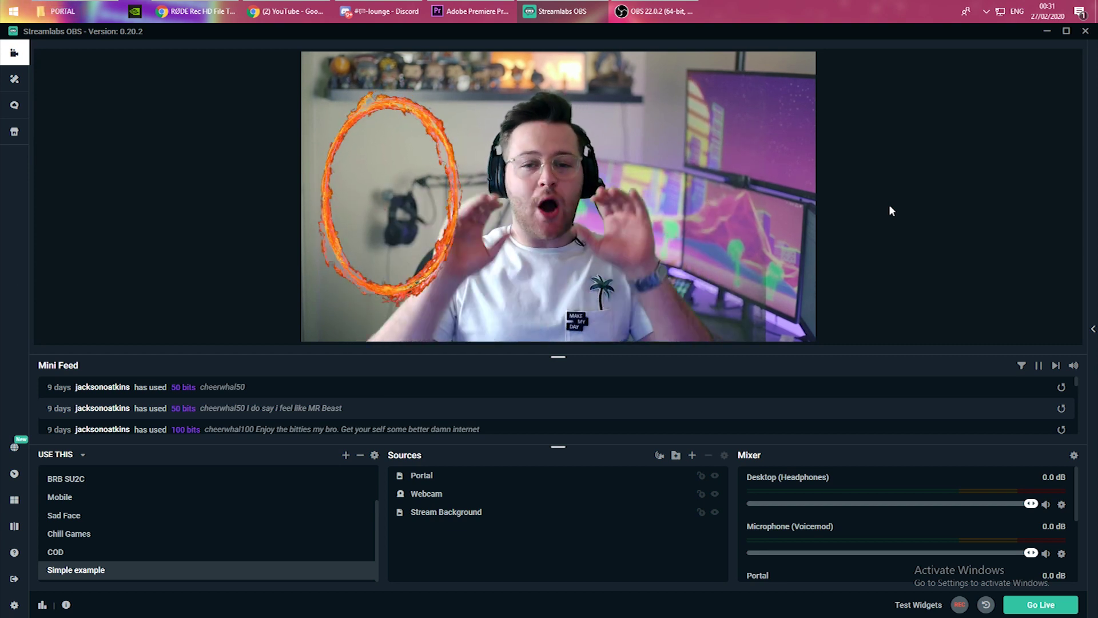
# Step: Move Portal over the person, rotate it 90° clockwise, and squash it into a flat waist-height oval
pyautogui.moveTo(446, 143)
pyautogui.mouseDown()
pyautogui.moveTo(531, 142)
pyautogui.moveTo(466, 140)
pyautogui.moveTo(532, 161)
pyautogui.moveTo(576, 146)
pyautogui.moveTo(446, 153)
pyautogui.moveTo(464, 143)
pyautogui.mouseUp()
pyautogui.rightClick(455, 480)
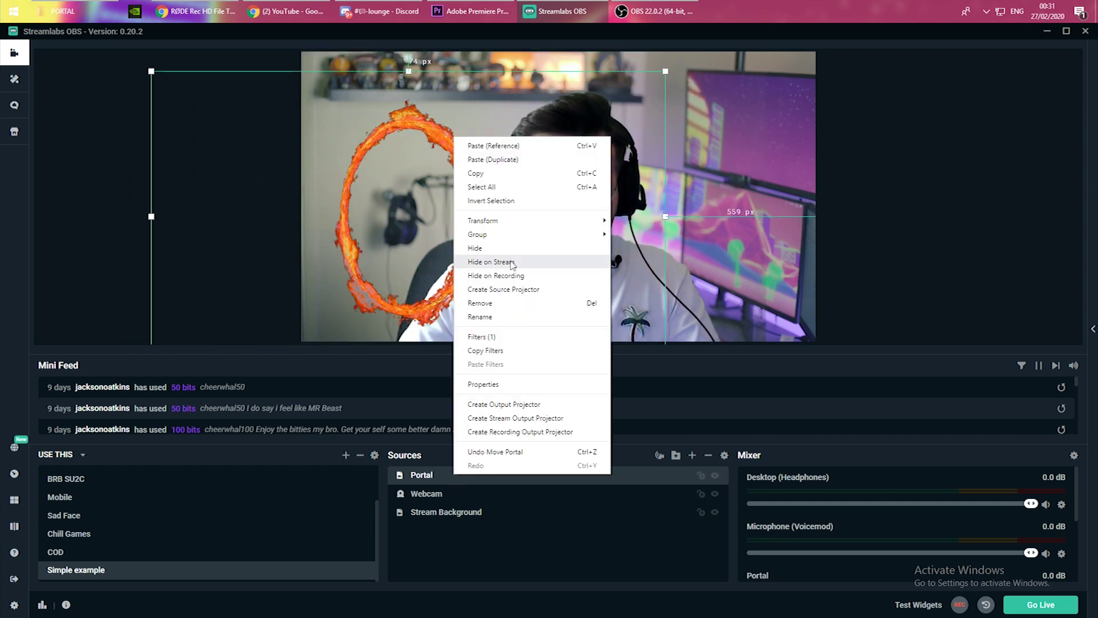
pyautogui.moveTo(501, 222)
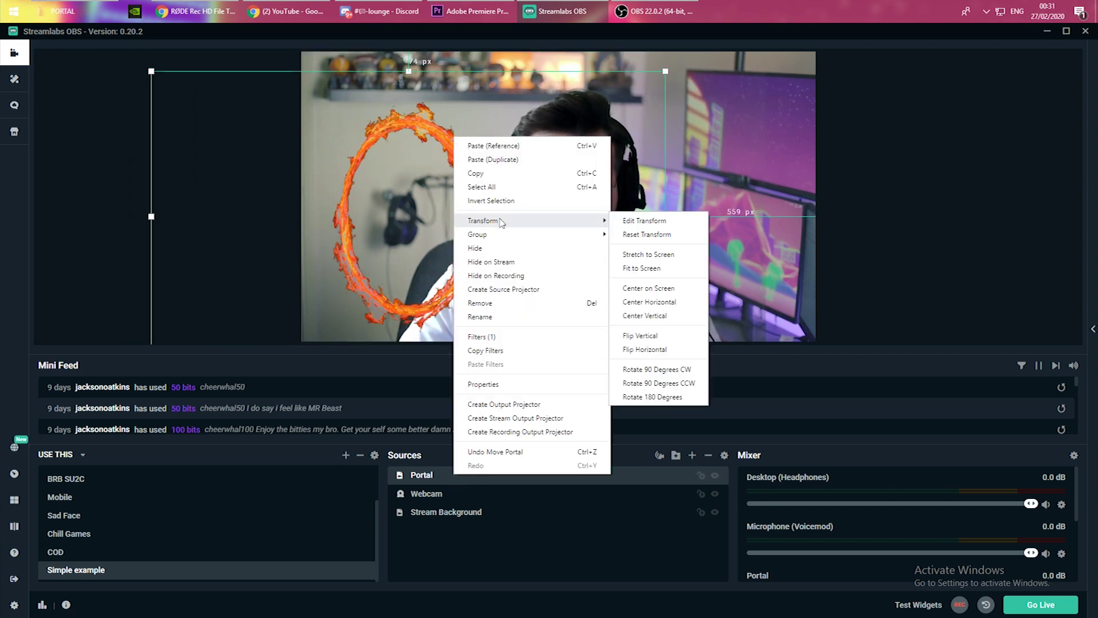
pyautogui.click(662, 370)
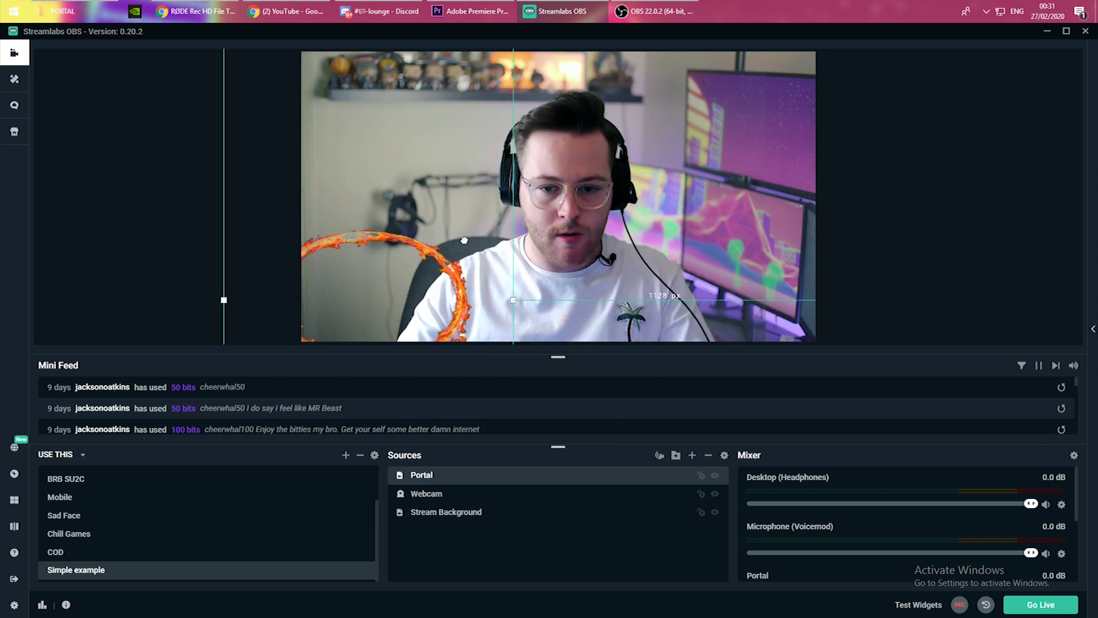
pyautogui.click(196, 196)
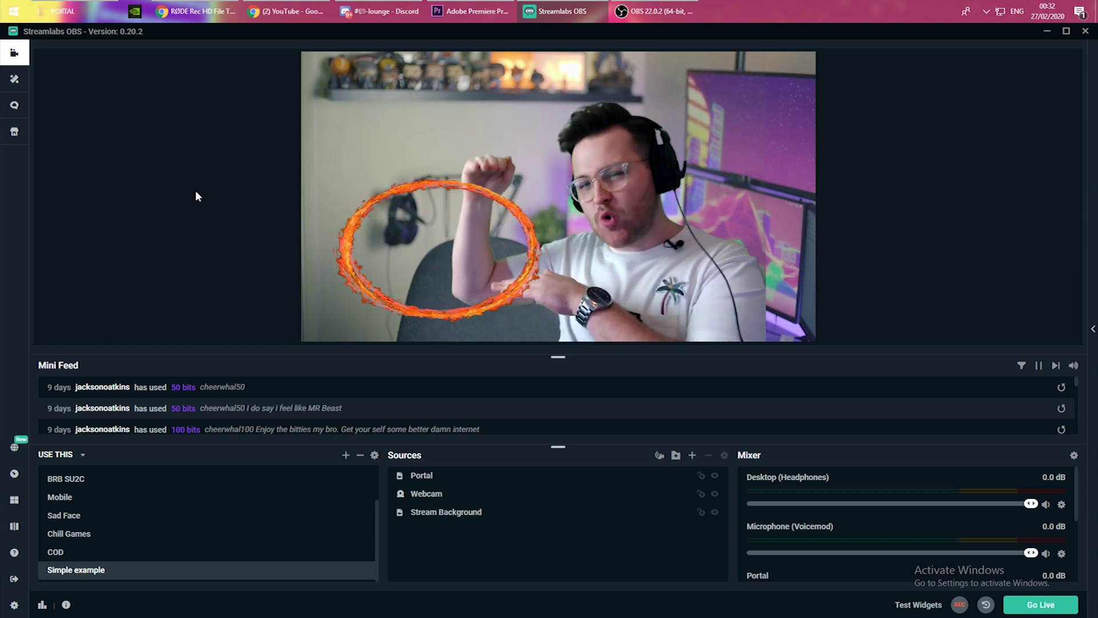
pyautogui.click(343, 309)
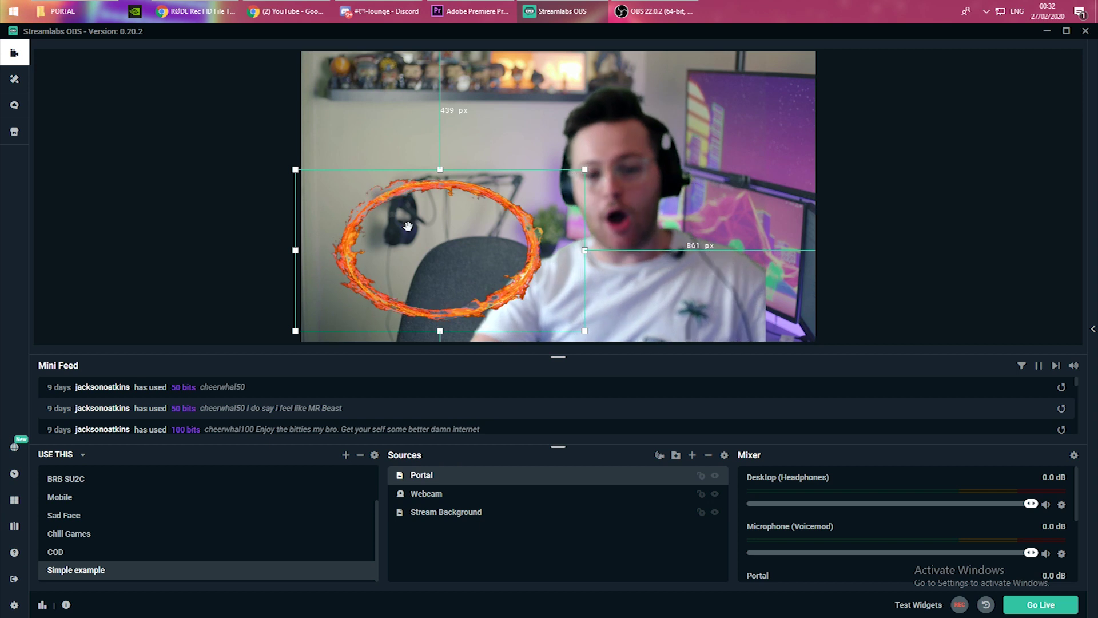
pyautogui.moveTo(440, 169); pyautogui.dragTo(435, 224)
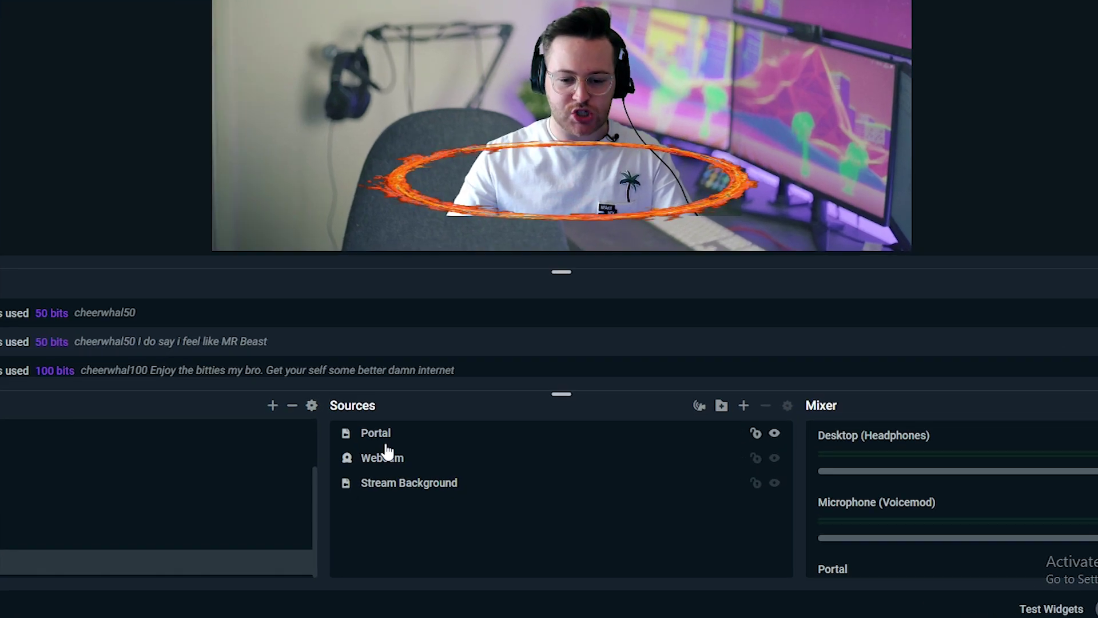
# Step: Duplicate the Portal source and place the Webcam layer between the two copies
pyautogui.click(429, 477)
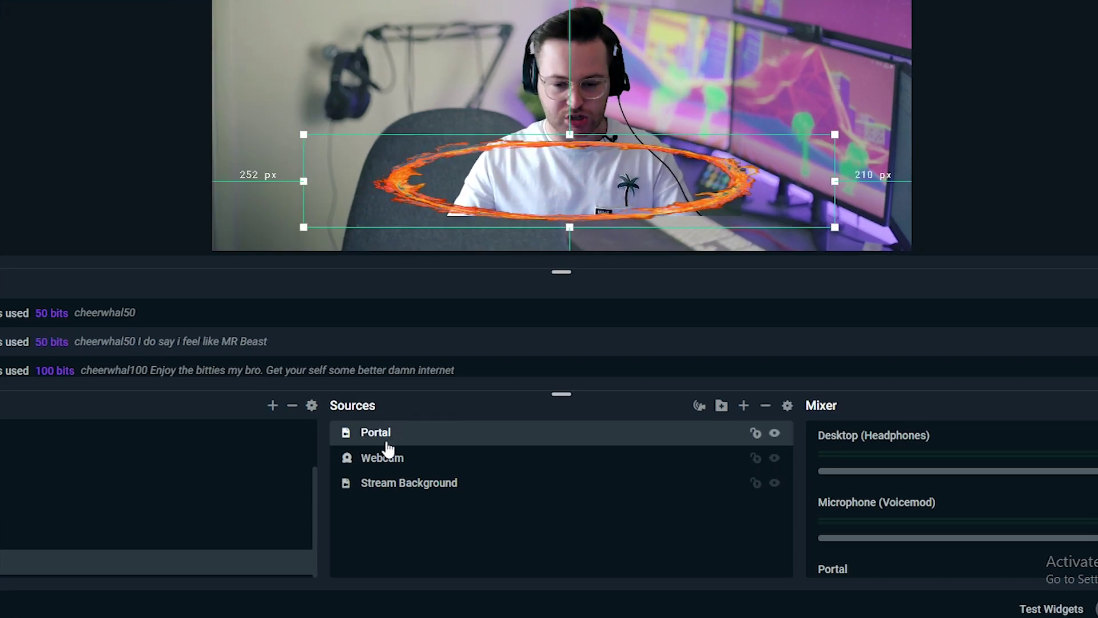
pyautogui.hotkey('ctrl', 'v')
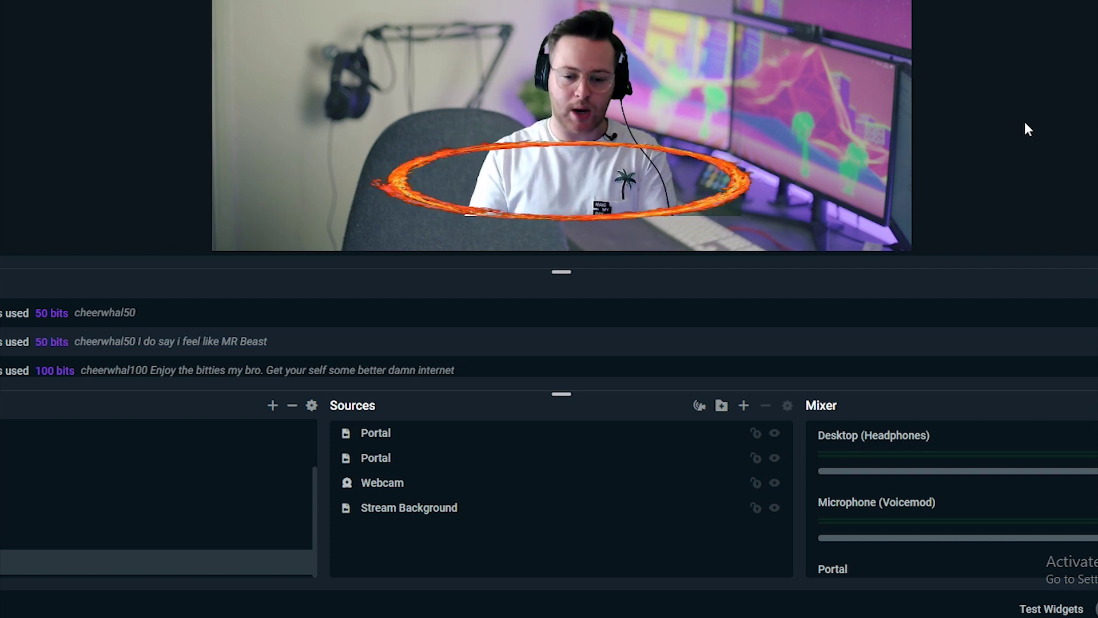
pyautogui.moveTo(387, 489); pyautogui.dragTo(409, 456)
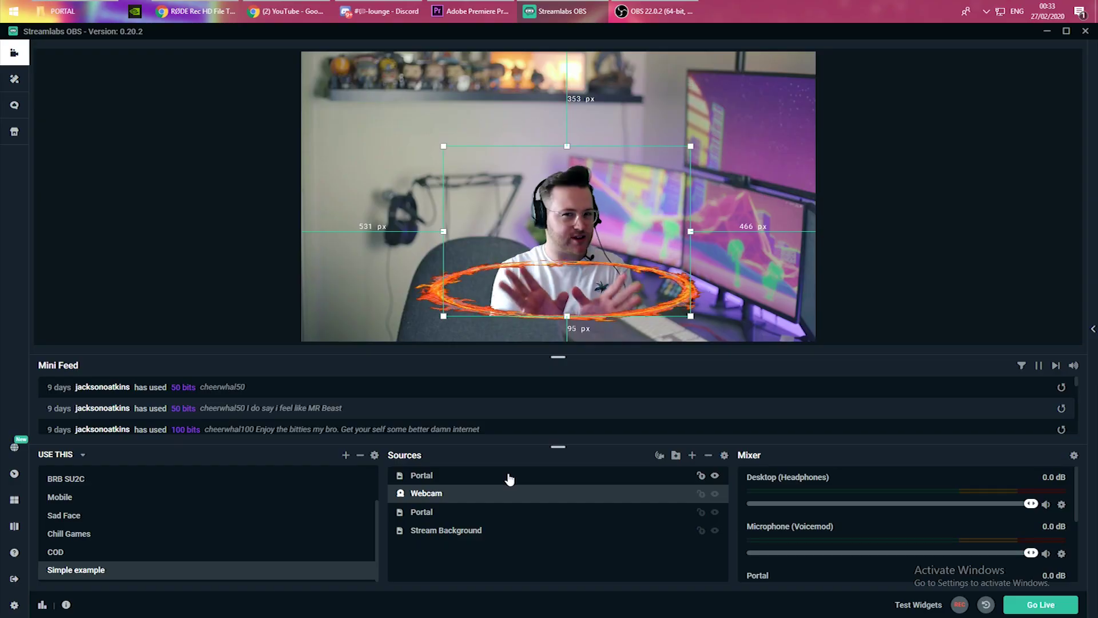
# Step: Flatten the top Portal copy slightly more across the waist
pyautogui.click(439, 476)
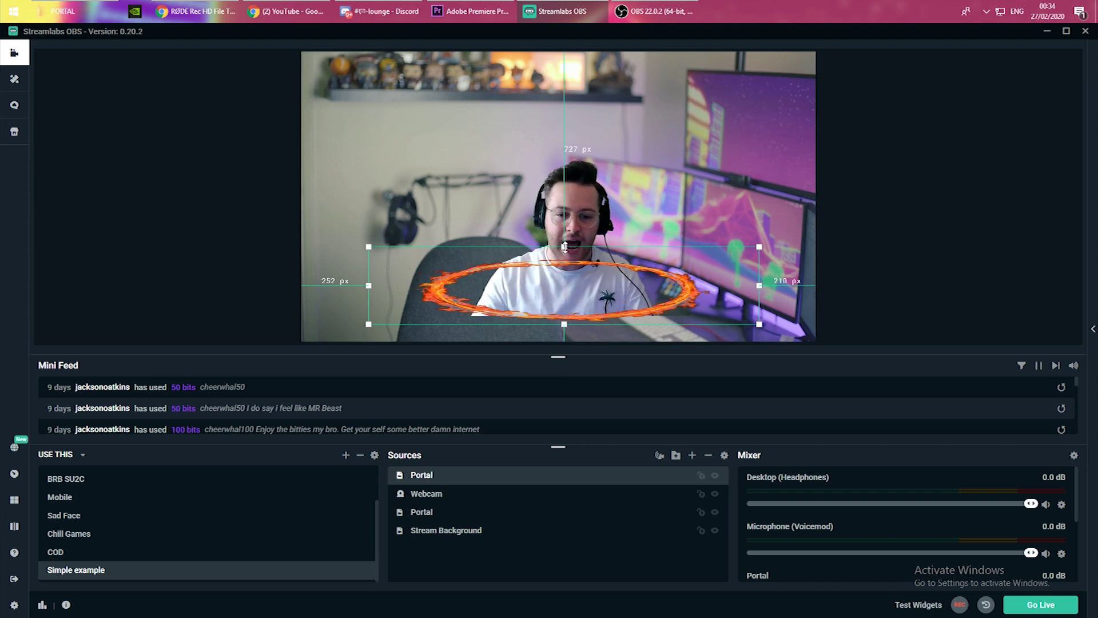
pyautogui.moveTo(568, 276); pyautogui.dragTo(568, 285)
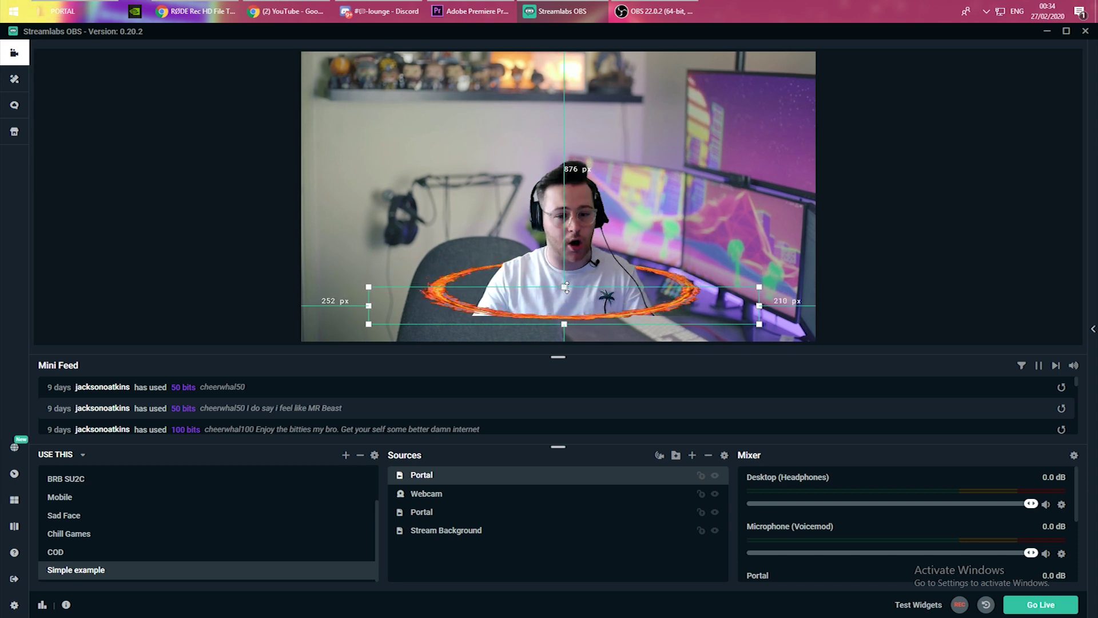
pyautogui.click(947, 250)
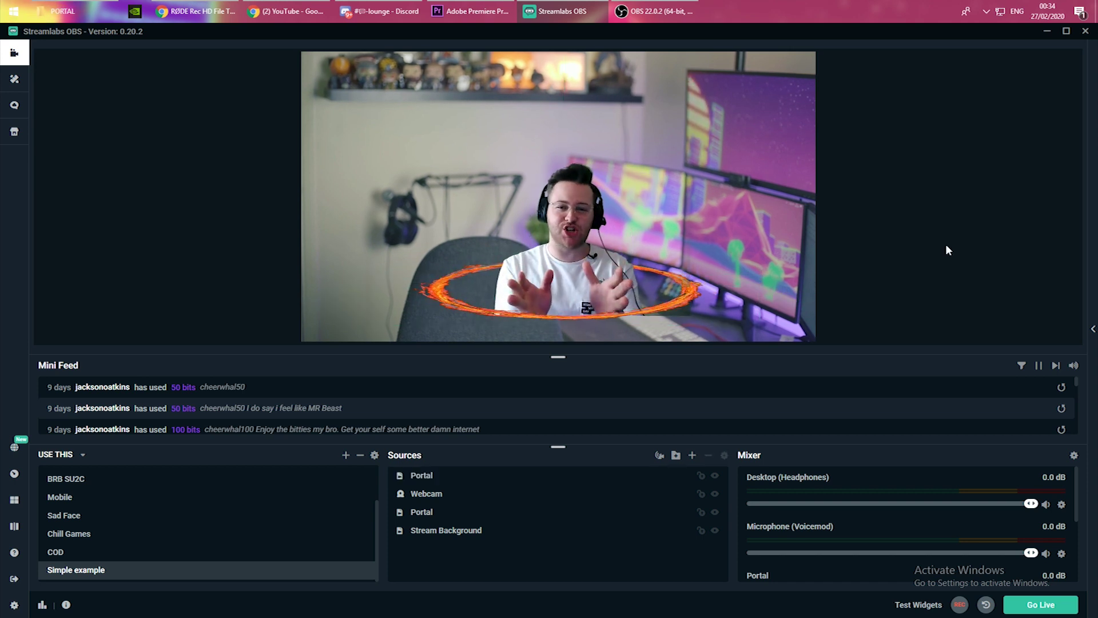